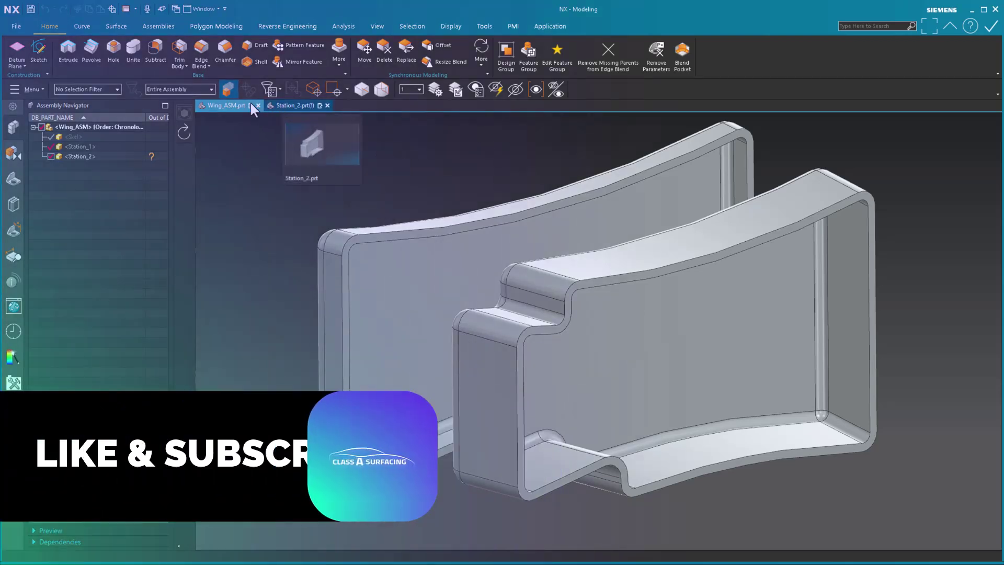
Pull Station_2 out of the split view into its own window, then bring Wing_ASM back to the front.
mouse_move(286, 107)
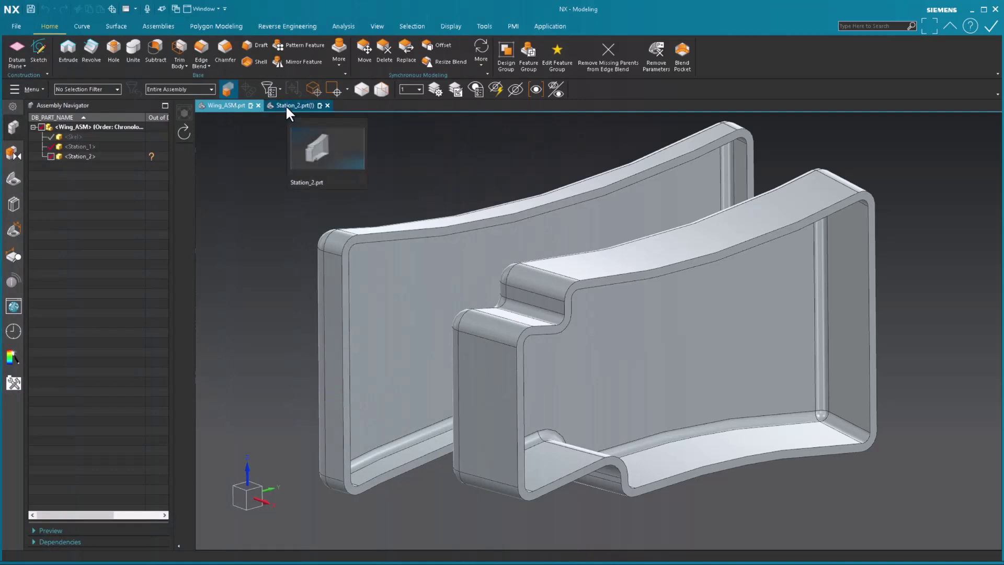
drag(287, 107, 621, 325)
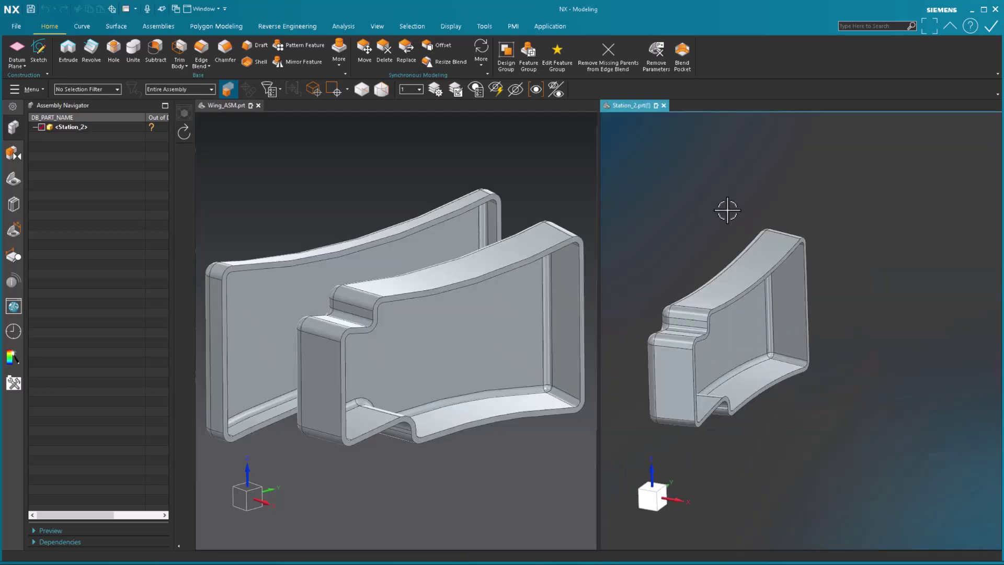
drag(635, 104, 597, 349)
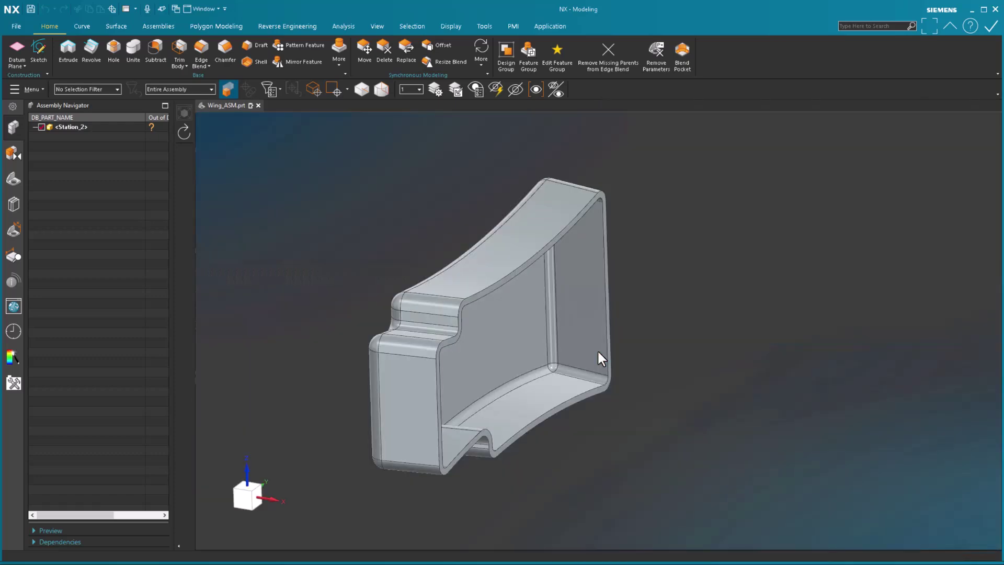
drag(235, 336, 598, 325)
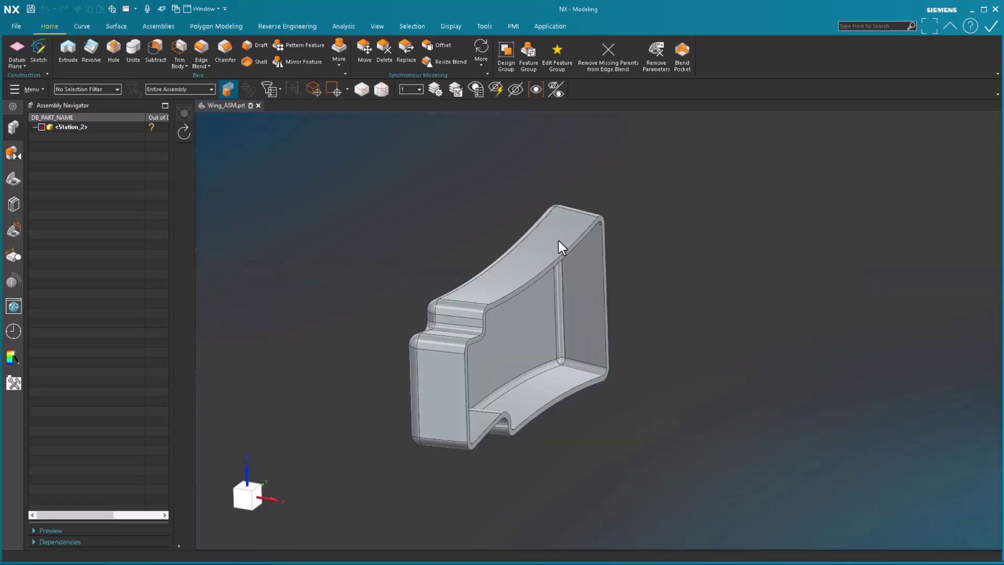
click(287, 105)
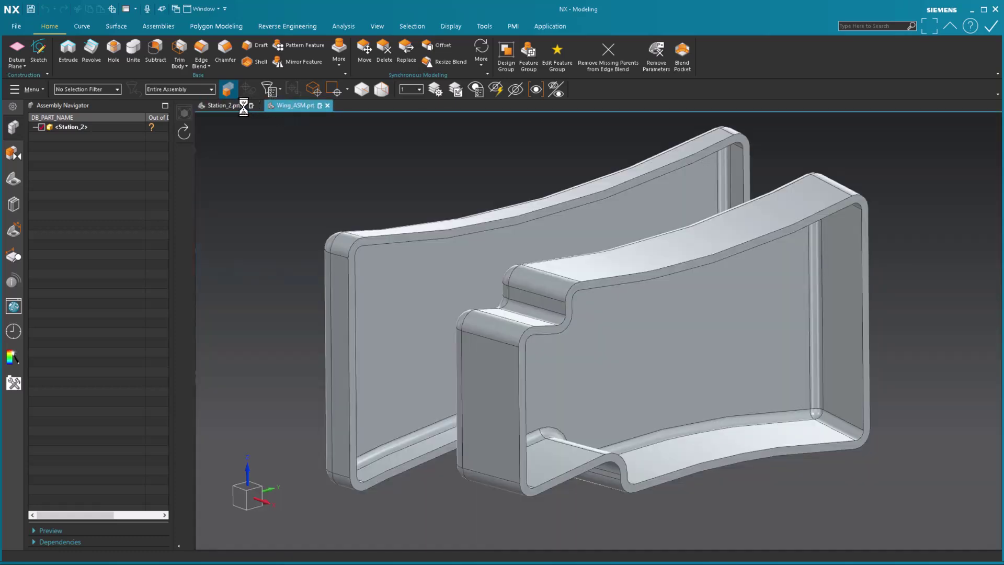
Float the resource bar and drag the floating navigator window left over the graphics area.
click(15, 106)
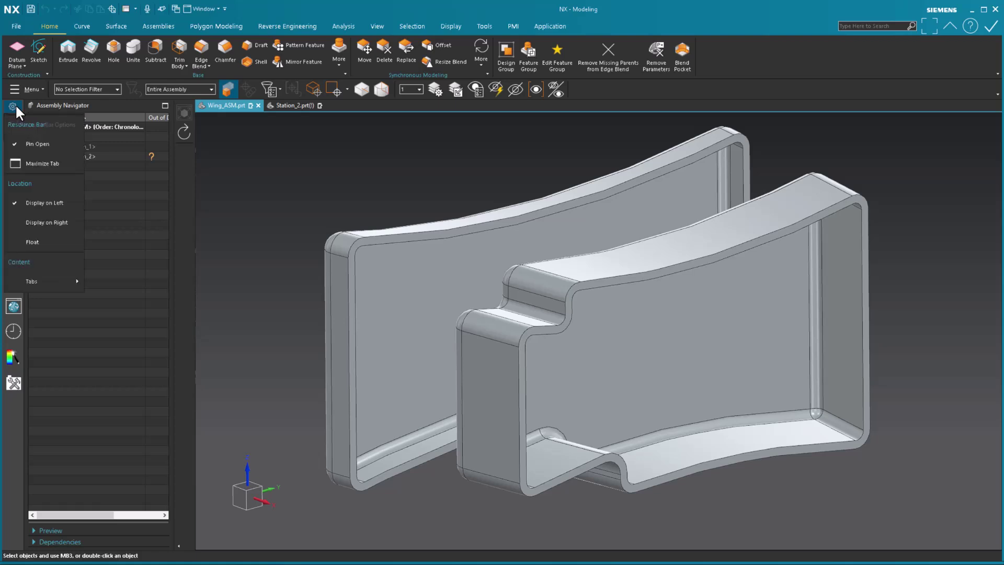
click(40, 240)
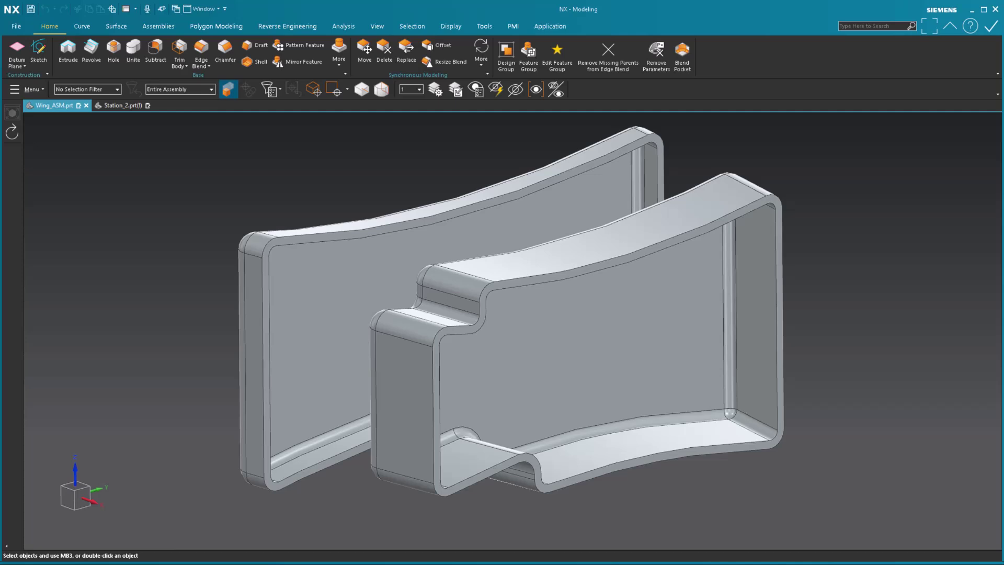
drag(12, 112, 983, 99)
drag(744, 90, 704, 89)
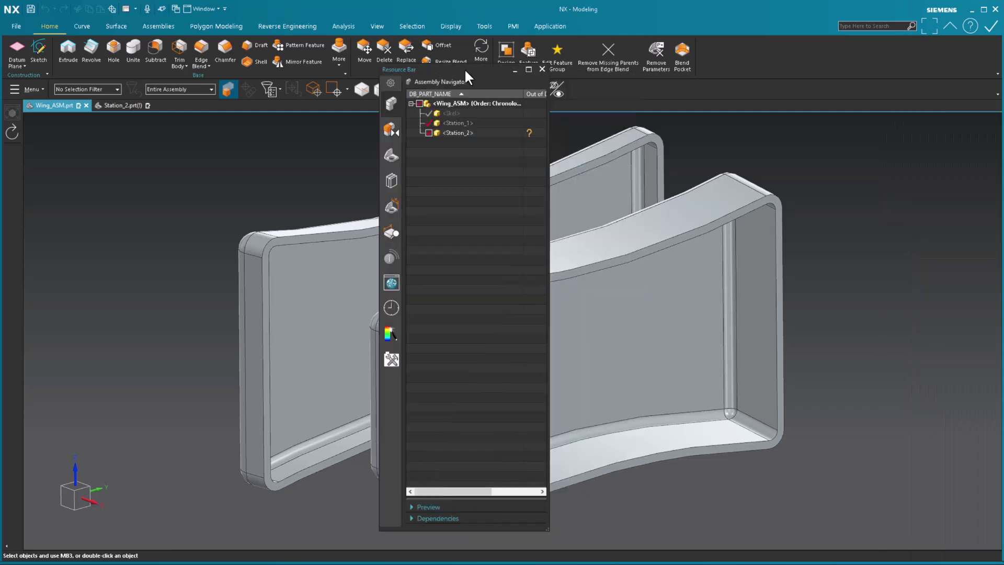
drag(476, 86, 337, 86)
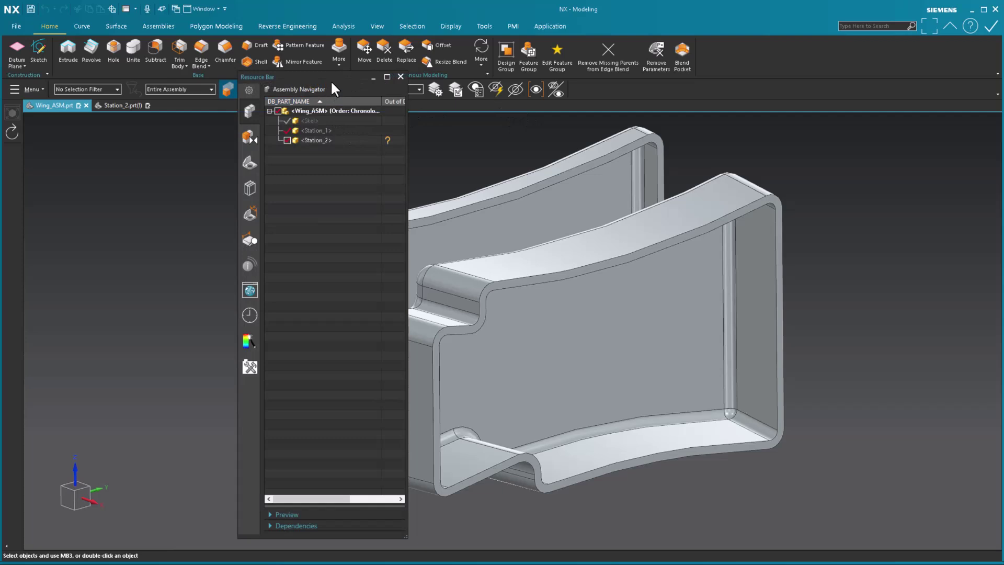
drag(329, 82, 242, 99)
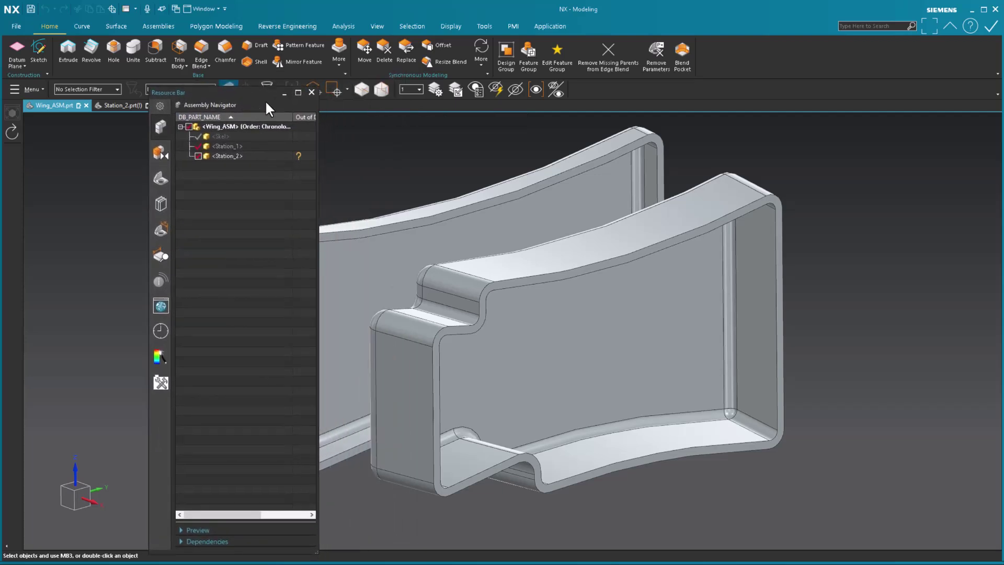
Dock the resource bar back into the main window and drop the Assembly Navigator at the bottom.
click(312, 93)
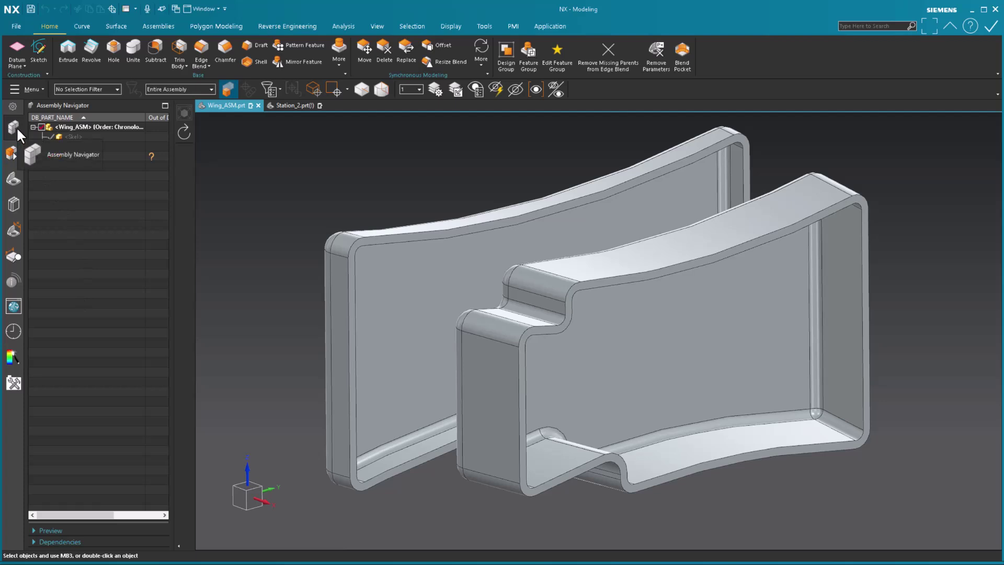
drag(12, 124, 602, 537)
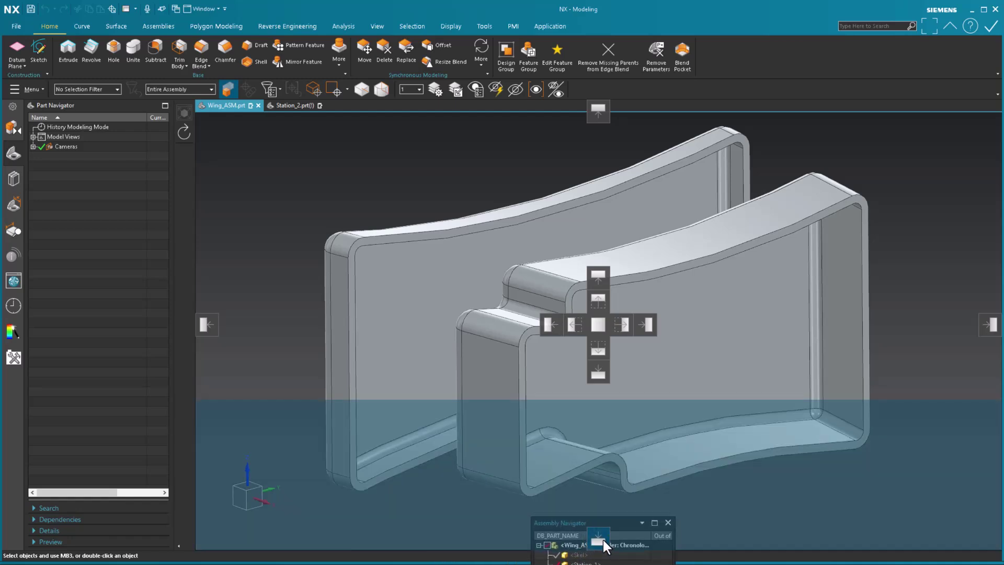
drag(602, 538, 603, 538)
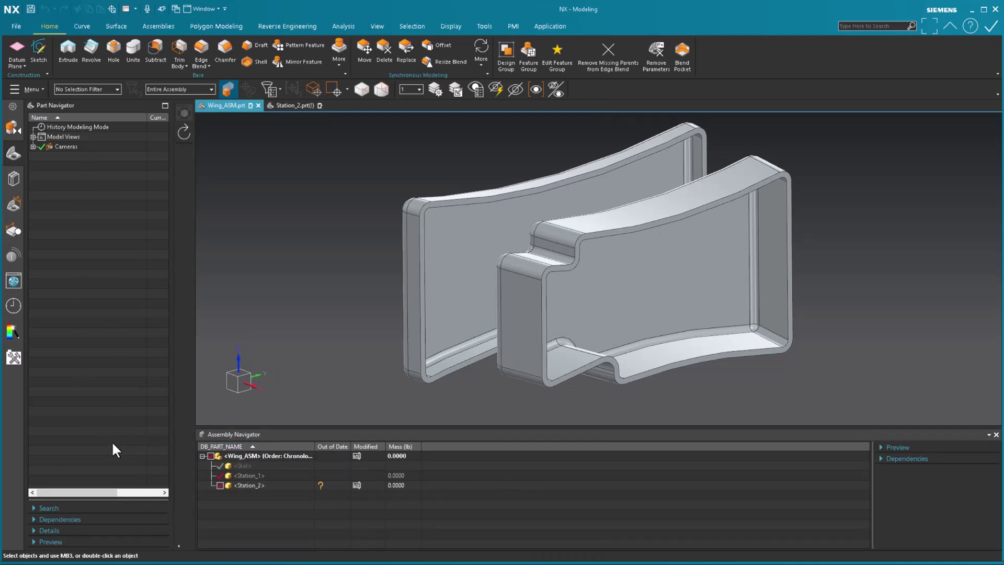
Re-dock the Assembly Navigator beneath the model view and lower its splitter to enlarge the model.
drag(238, 433, 595, 350)
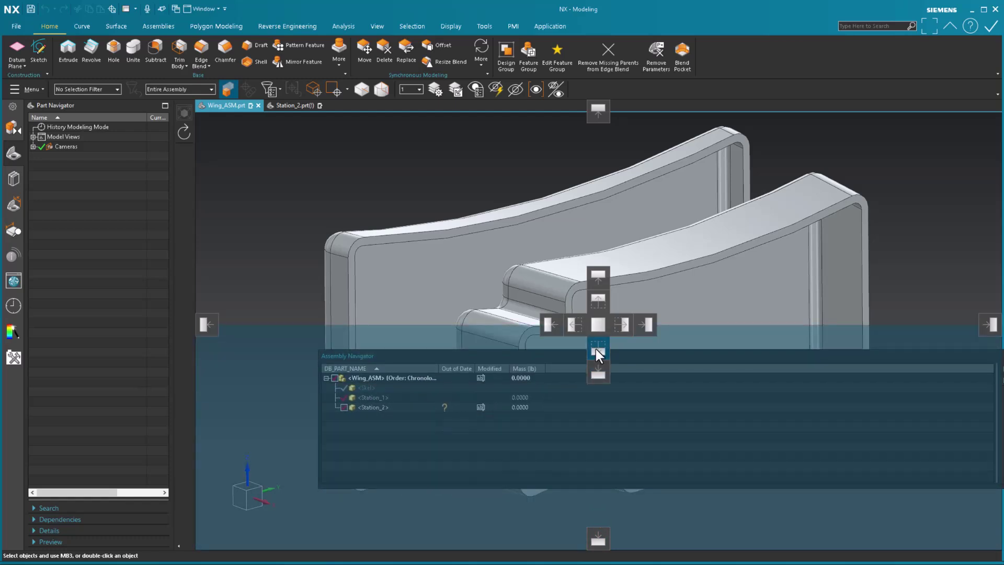
drag(595, 349, 595, 349)
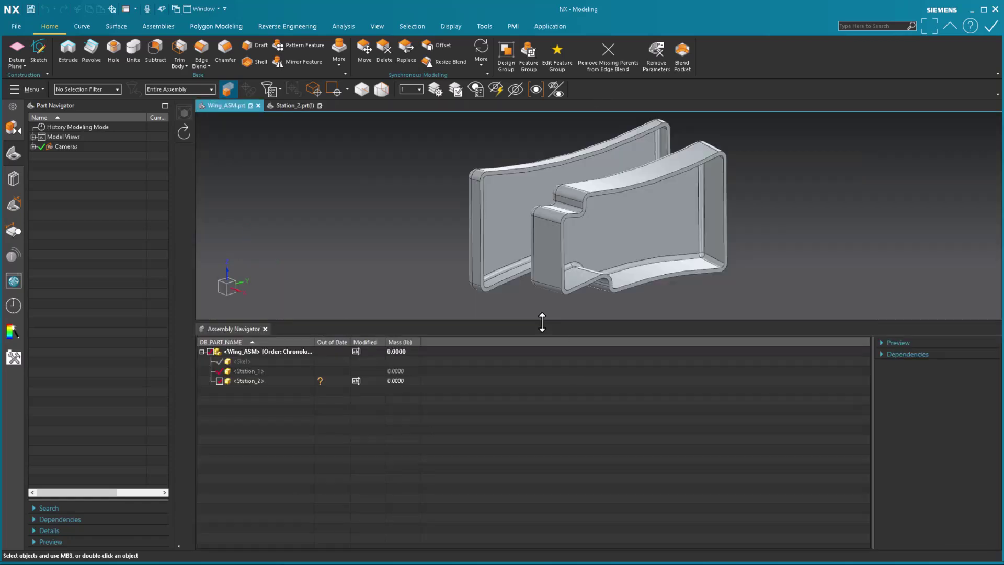
drag(542, 321, 541, 439)
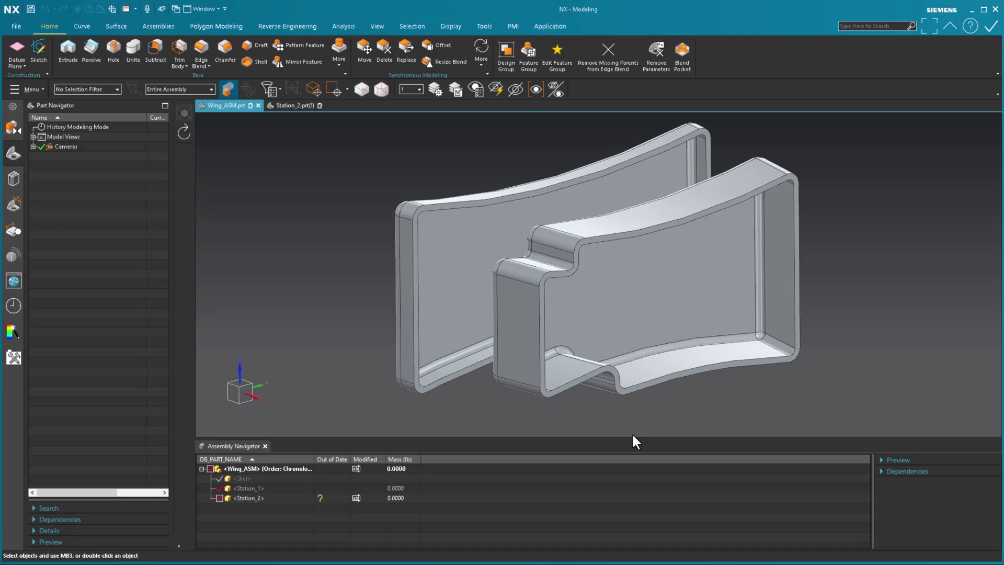
Float the Assembly Navigator out of the bottom dock, then move it, narrow it and make it taller.
drag(227, 444, 498, 189)
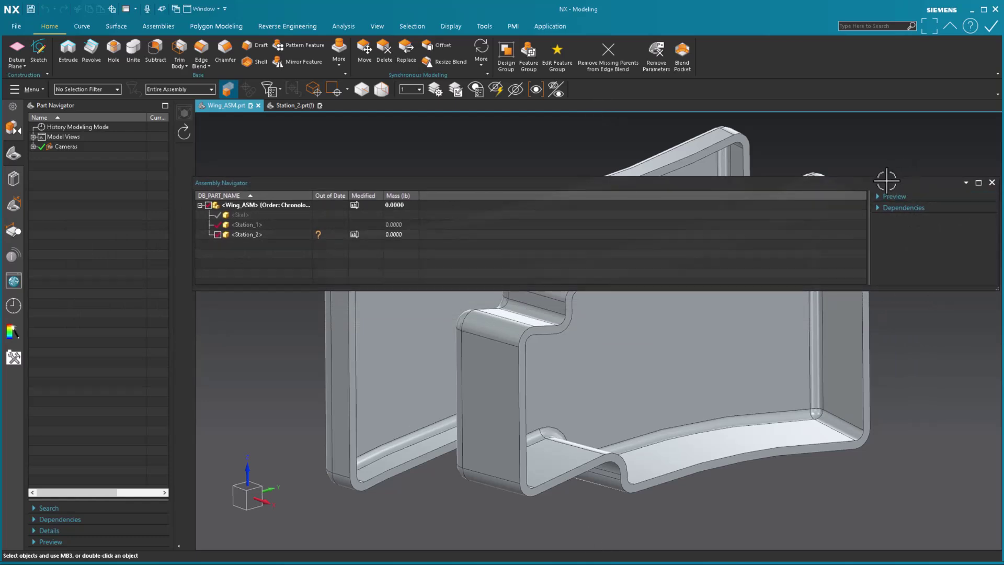
drag(500, 191, 471, 196)
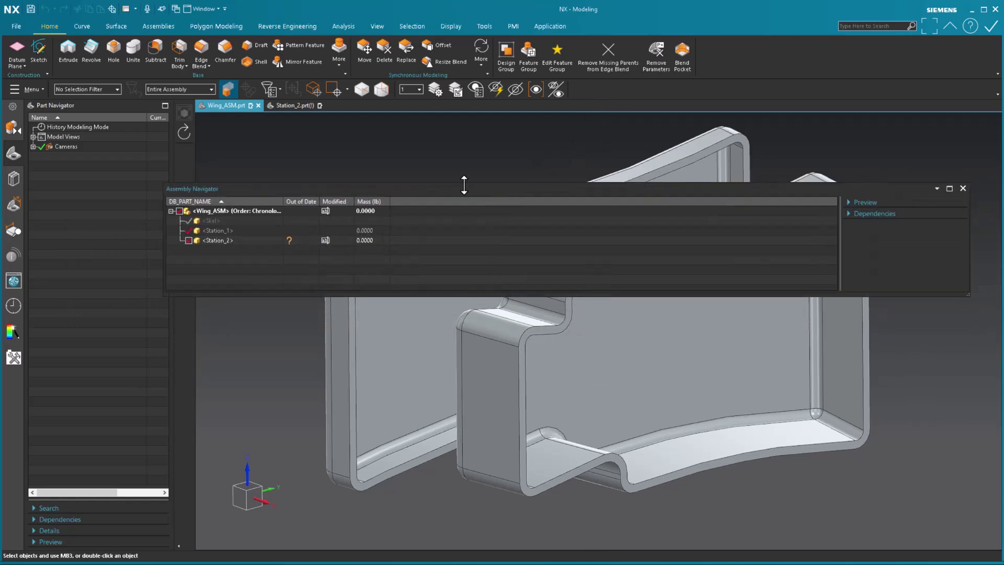
drag(968, 264, 483, 283)
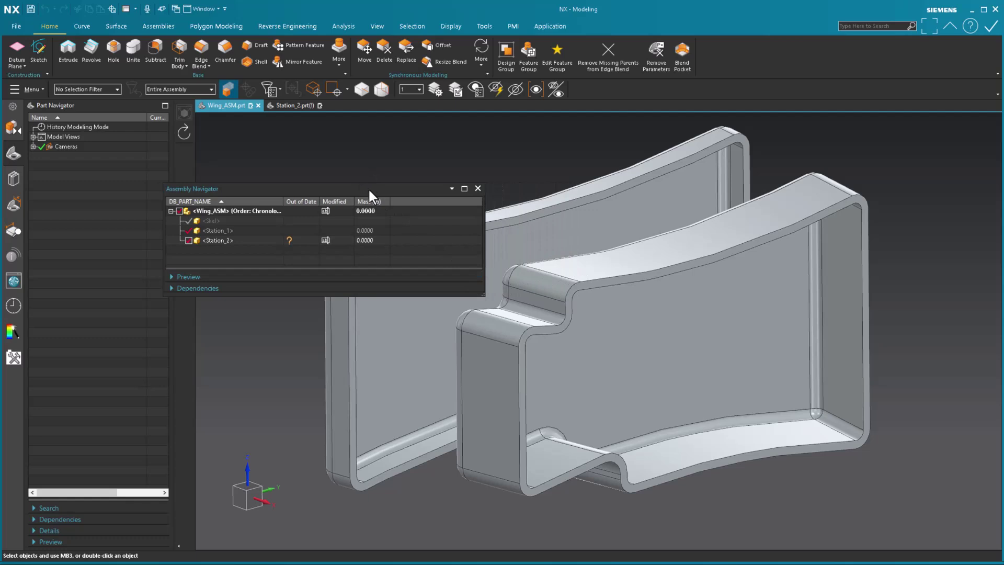
drag(368, 188, 422, 156)
click(386, 275)
drag(392, 263, 377, 385)
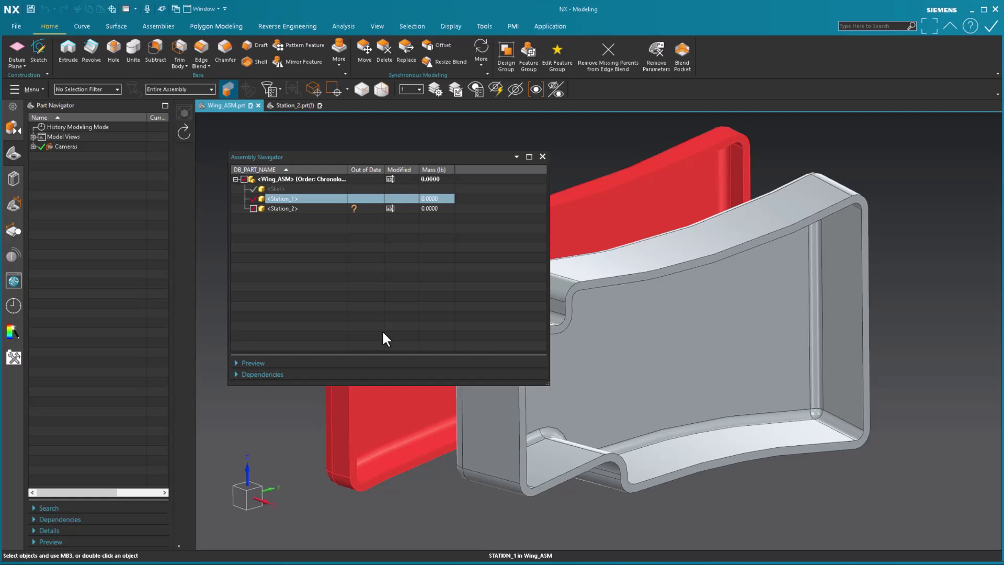
Dock the Part Navigator beside the Assembly Navigator and widen its pane.
click(77, 189)
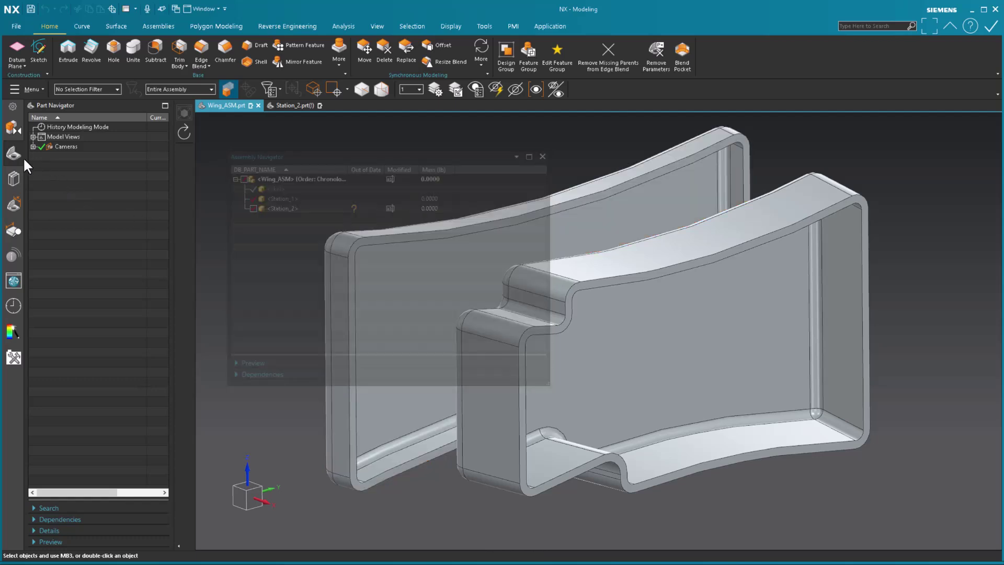
drag(13, 152, 240, 276)
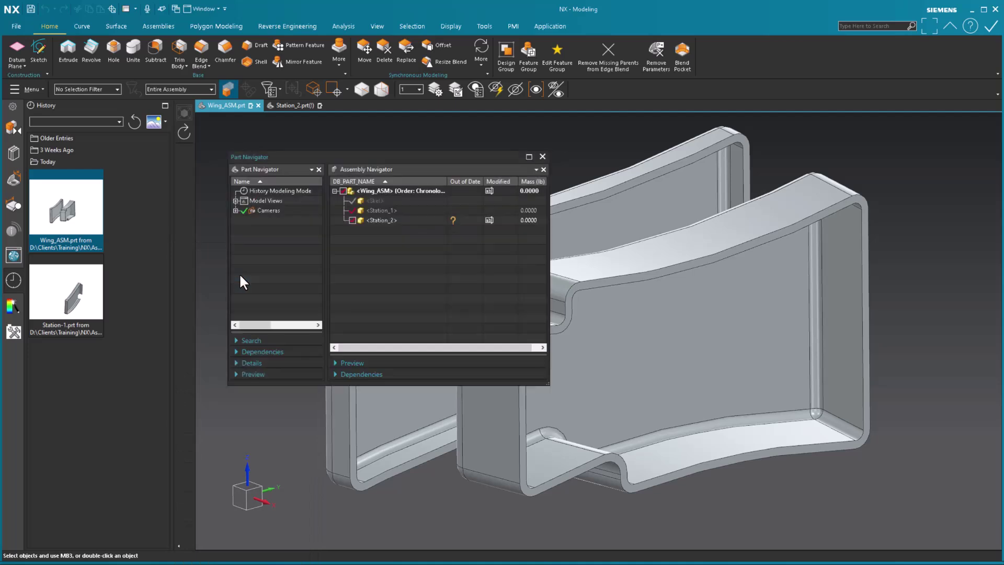
drag(327, 276, 396, 282)
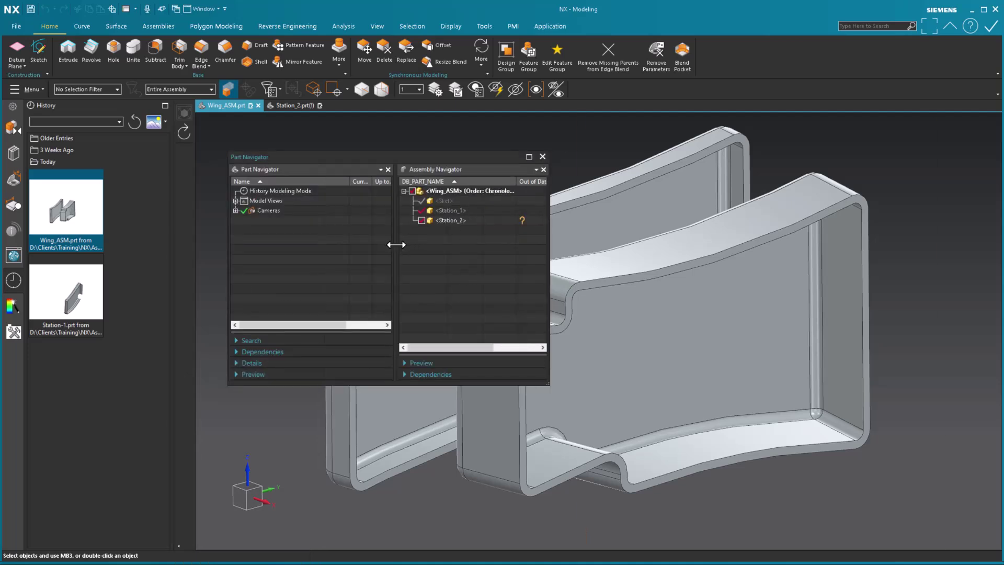
drag(392, 242, 389, 247)
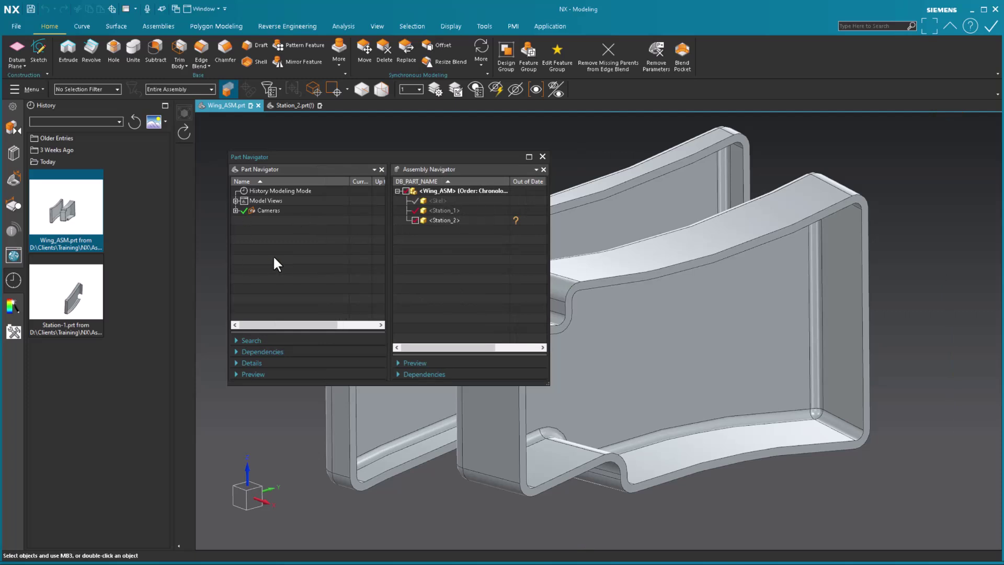
Switch the work part to Station_2, then Station_1, then back to Wing_ASM, with a taller window.
double_click(434, 218)
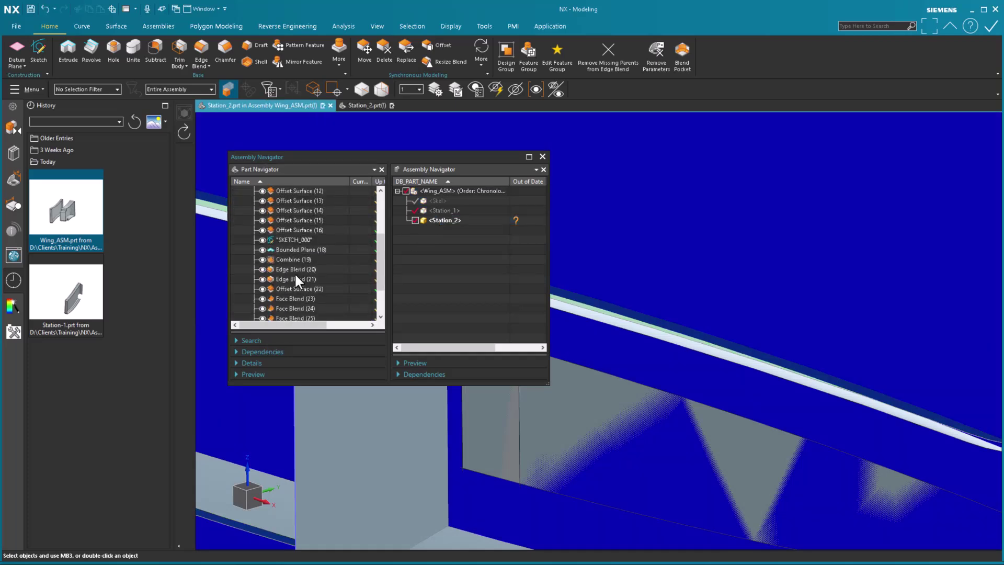
drag(370, 385, 370, 501)
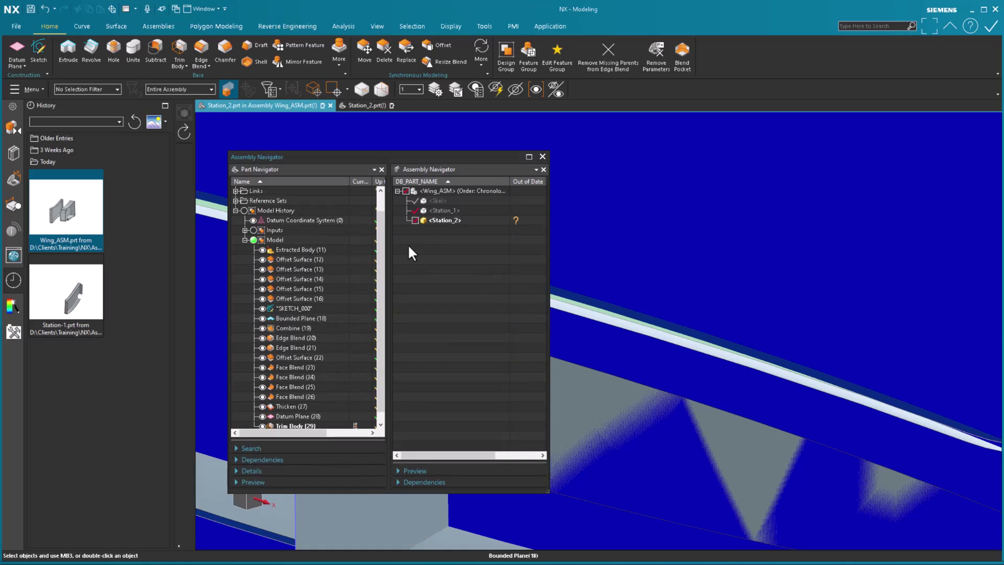
double_click(440, 210)
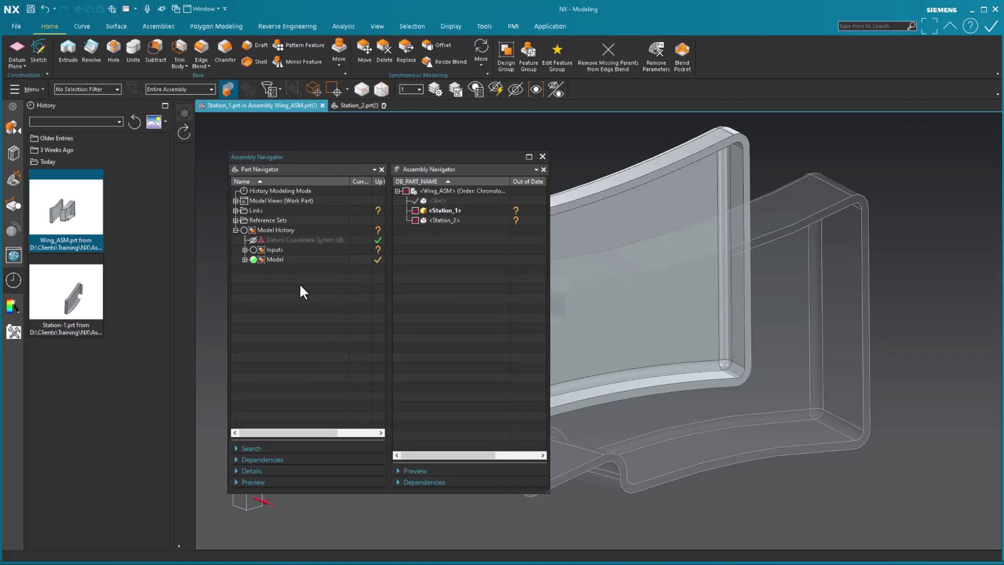
double_click(444, 189)
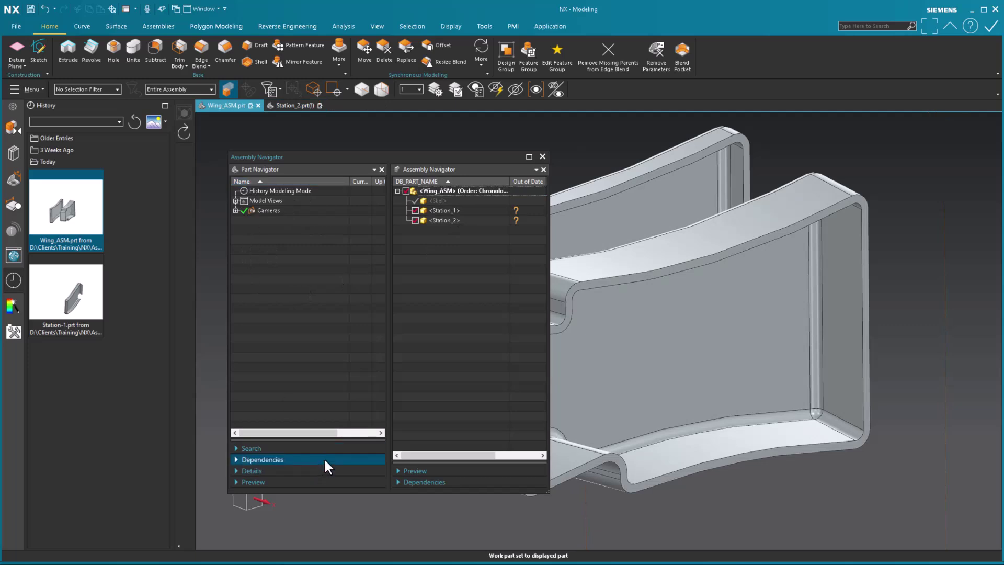
Re-dock the Part Navigator beside the Assembly Navigator and widen the window and its panes.
drag(250, 171, 534, 325)
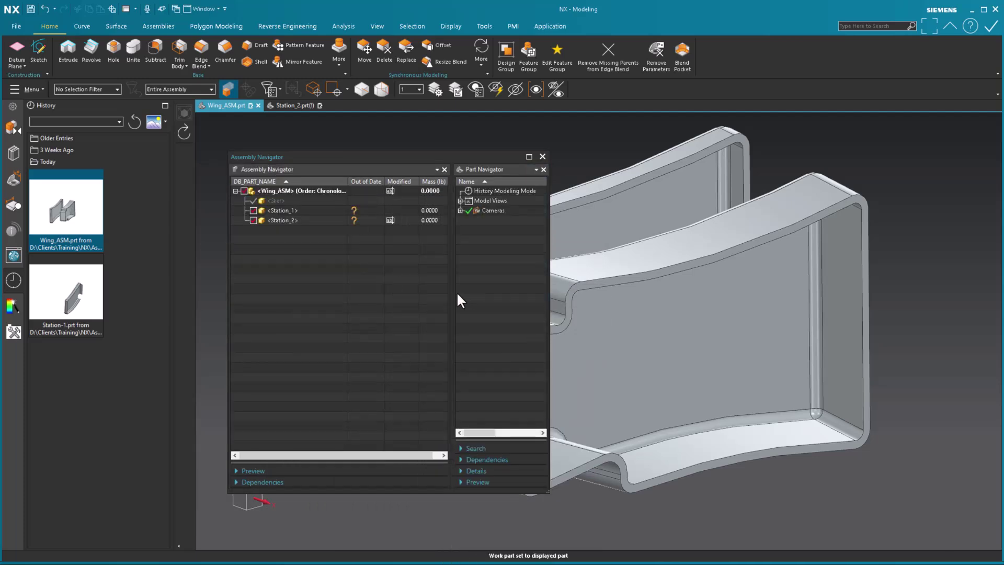
drag(450, 295, 409, 291)
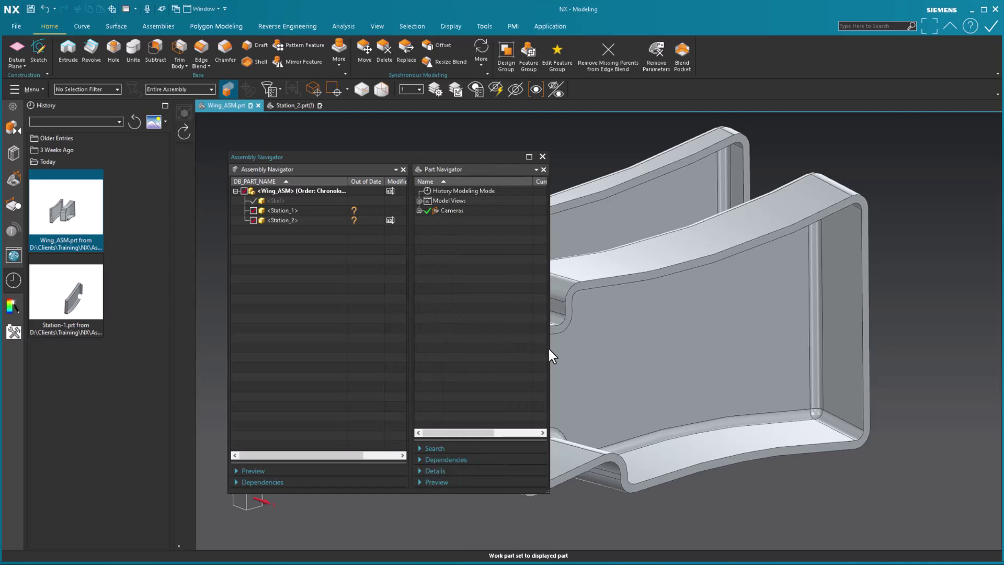
drag(549, 349, 585, 349)
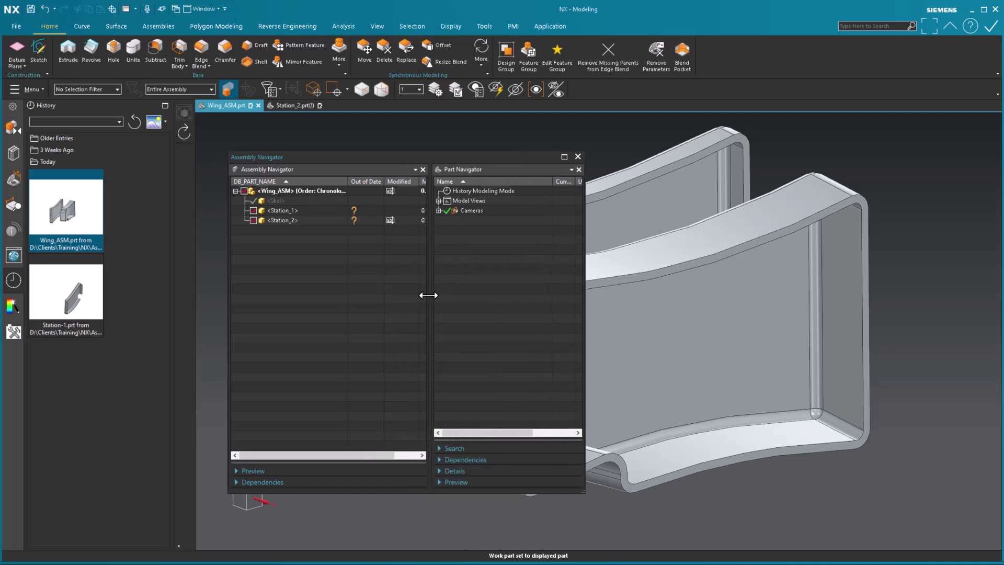
drag(428, 295, 397, 297)
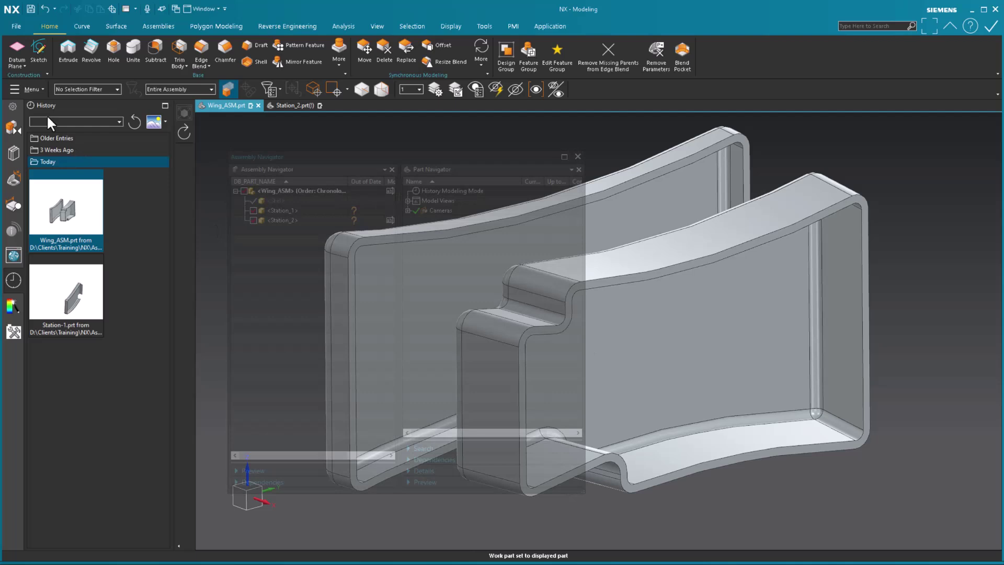
Unpin the resource bar so it collapses, and drag the floating navigator window to the right.
click(18, 105)
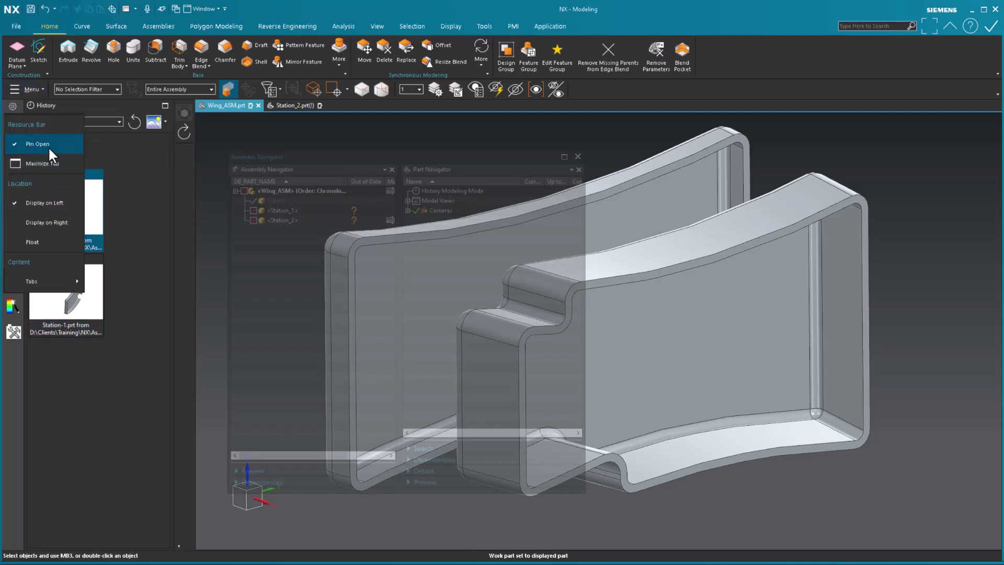
click(27, 143)
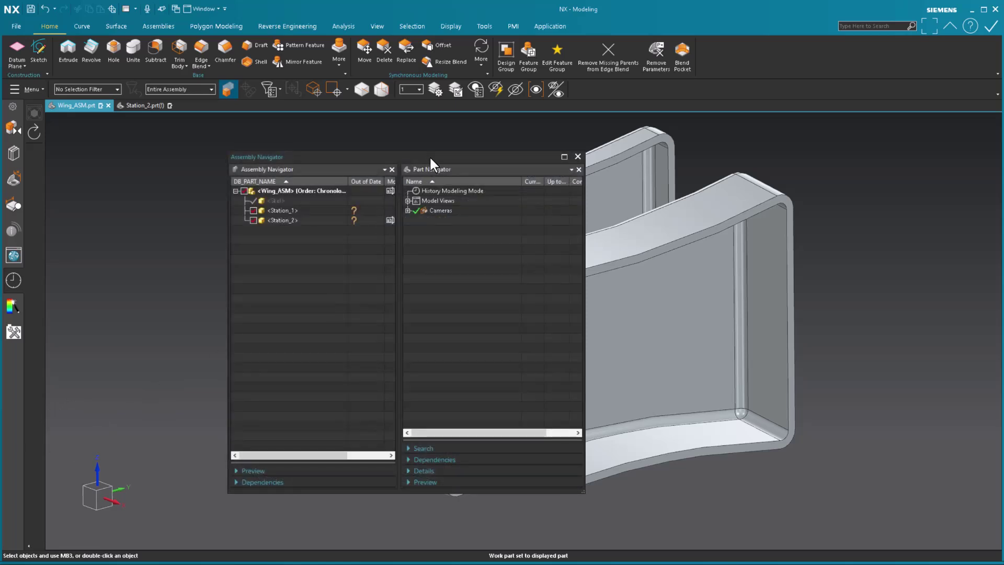
drag(430, 158, 990, 324)
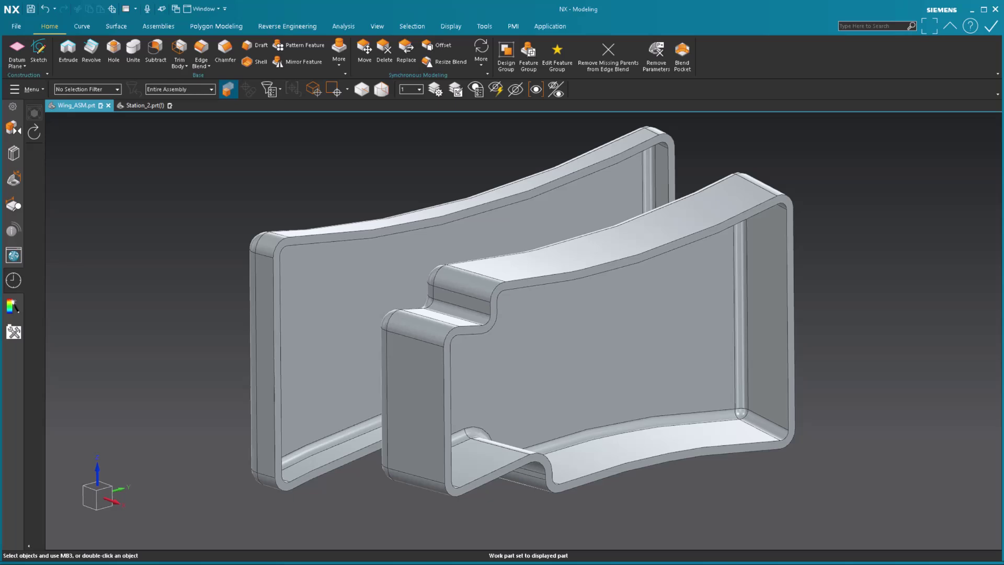
Float the navigators, stack Part Navigator as a tab with Assembly Navigator, and check both tabs.
drag(894, 206, 278, 134)
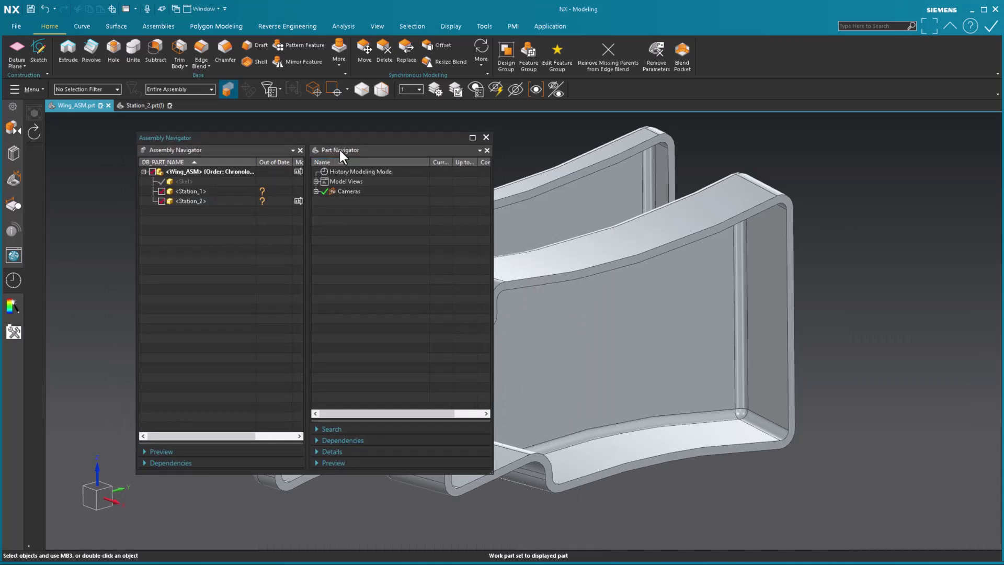
drag(339, 148, 312, 306)
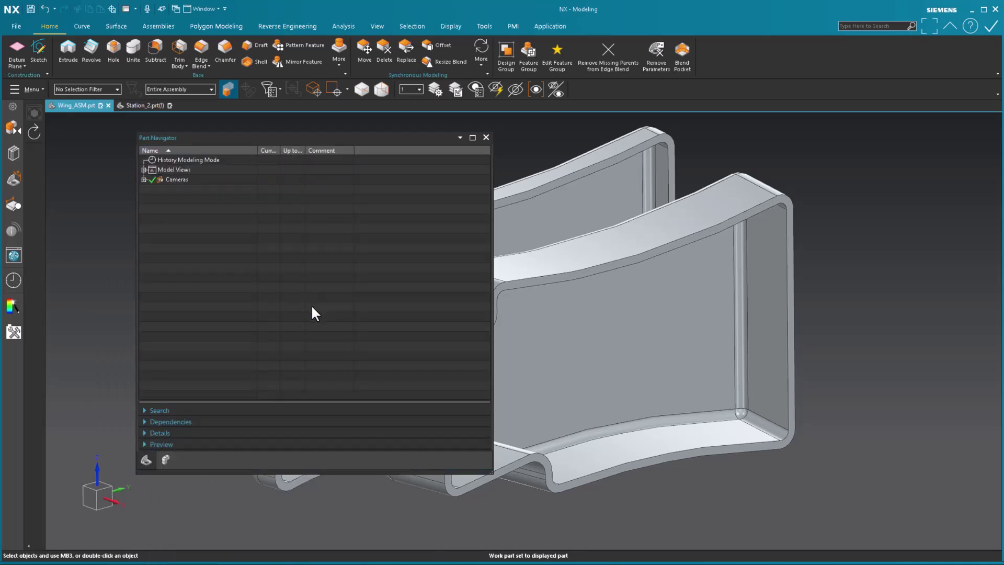
click(164, 461)
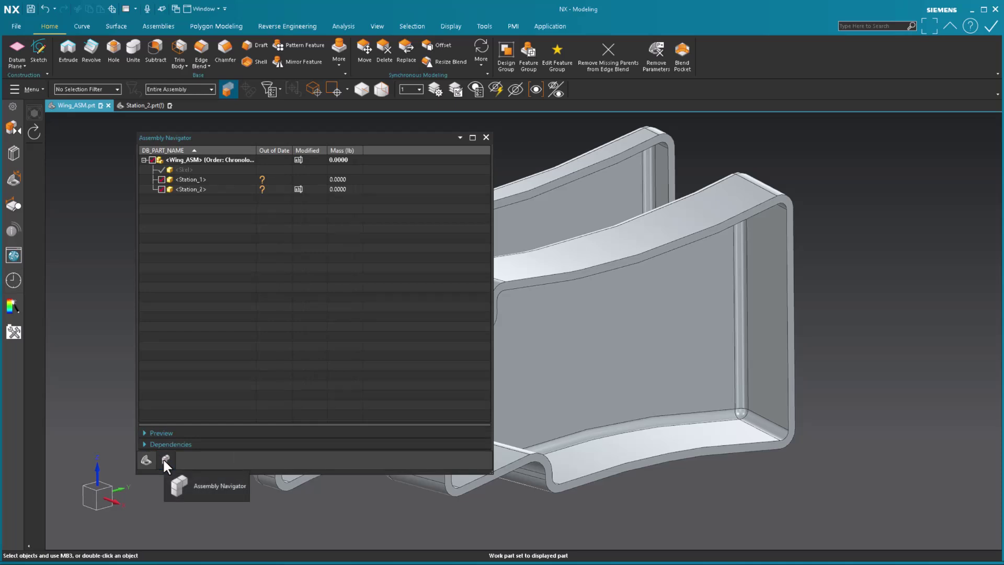
click(145, 460)
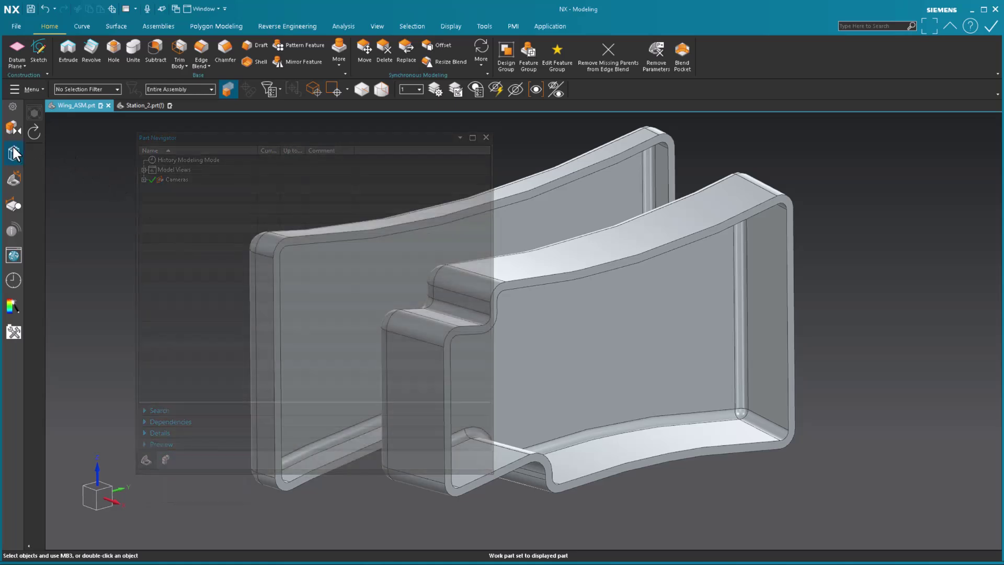
Add the Constraint Navigator as a tab, put Part Navigator first, and drag the window to the right dock.
drag(18, 132, 316, 295)
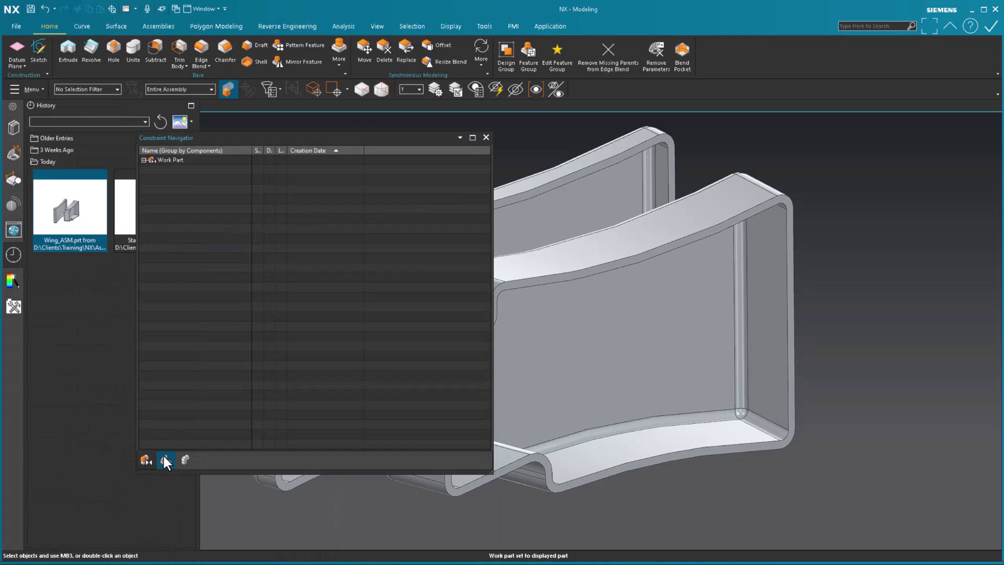
drag(164, 460, 149, 459)
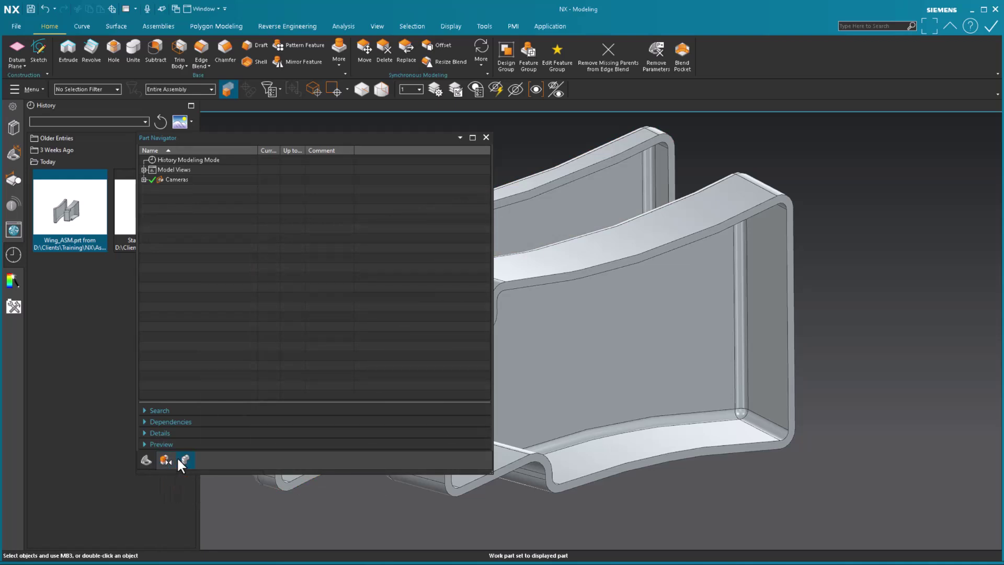
drag(296, 140, 941, 193)
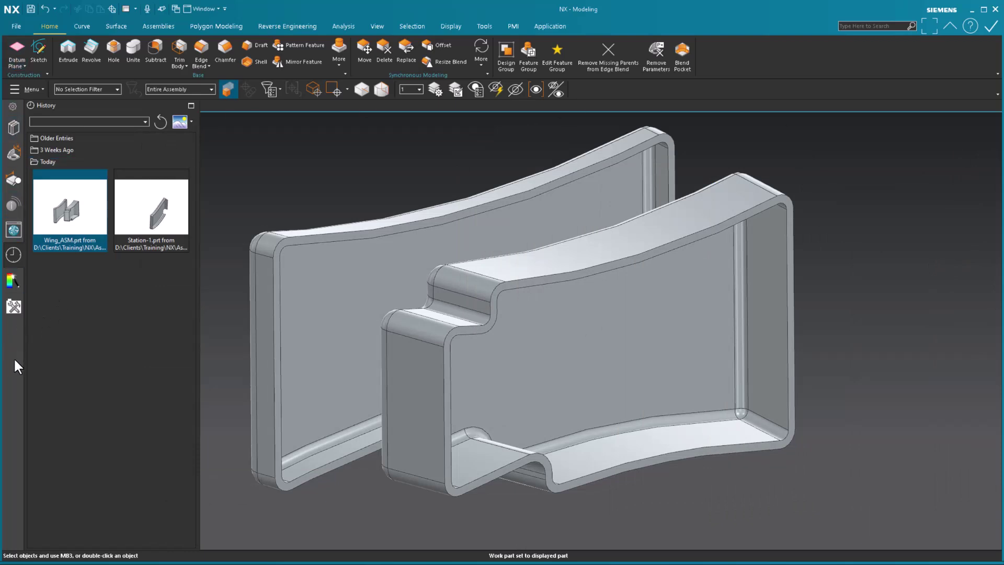
Float the resource bar and move the floating Part Navigator window to the left.
click(13, 108)
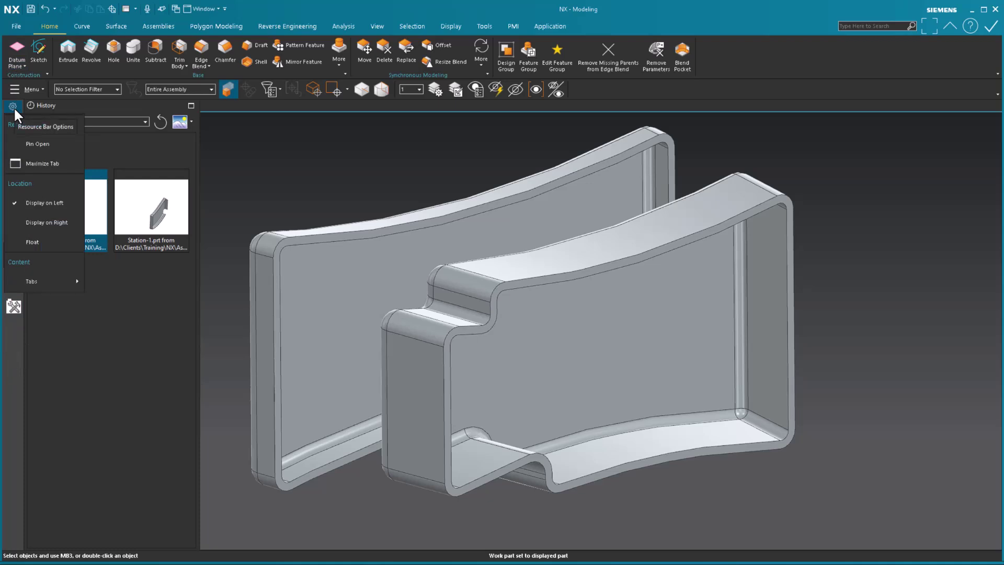
click(25, 241)
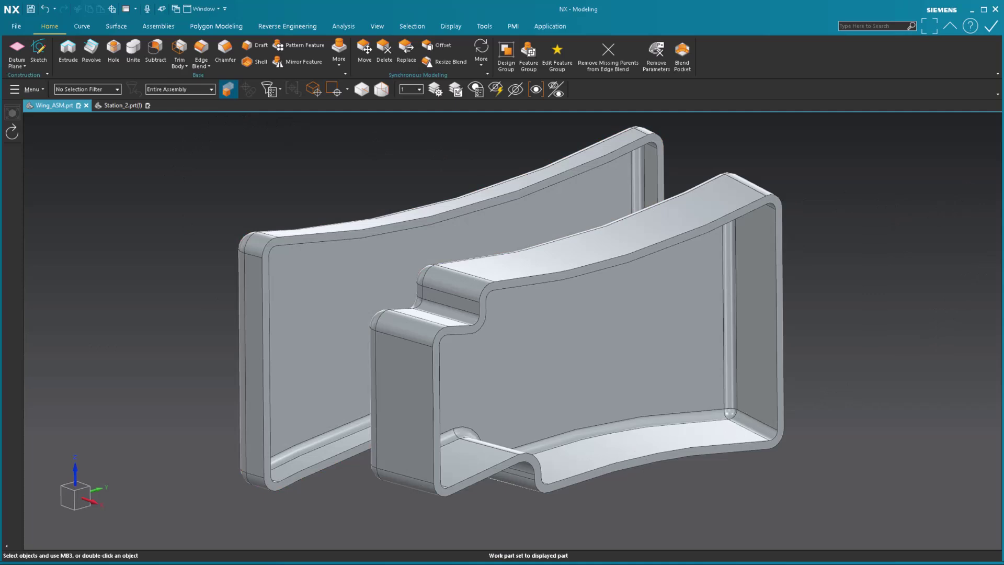
drag(450, 147, 303, 156)
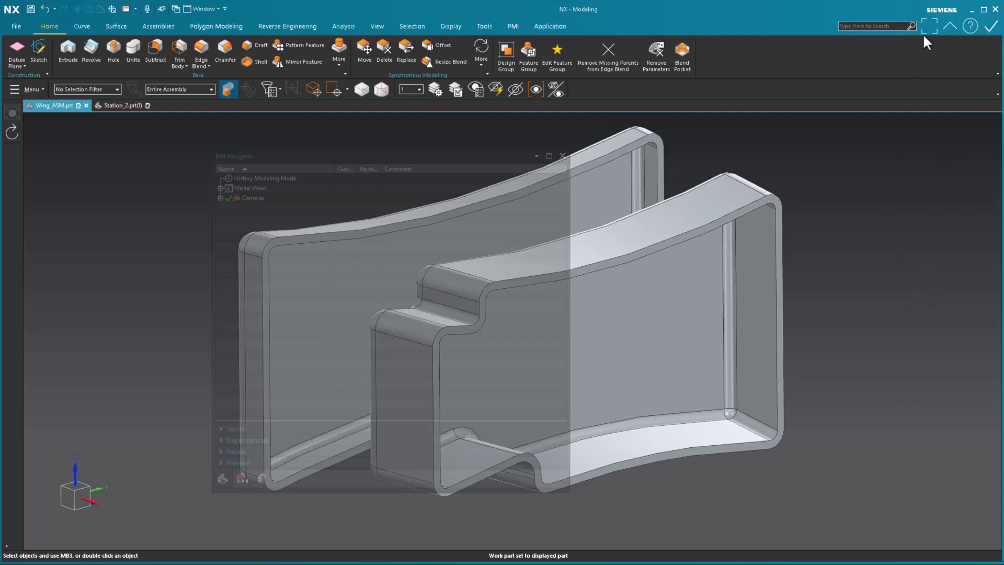
click(925, 24)
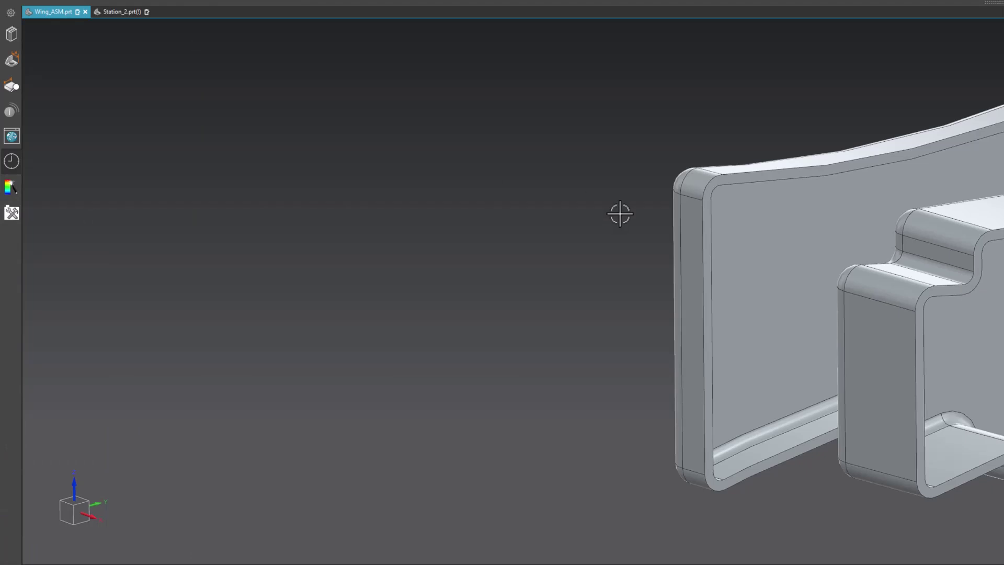
key(alt+Return)
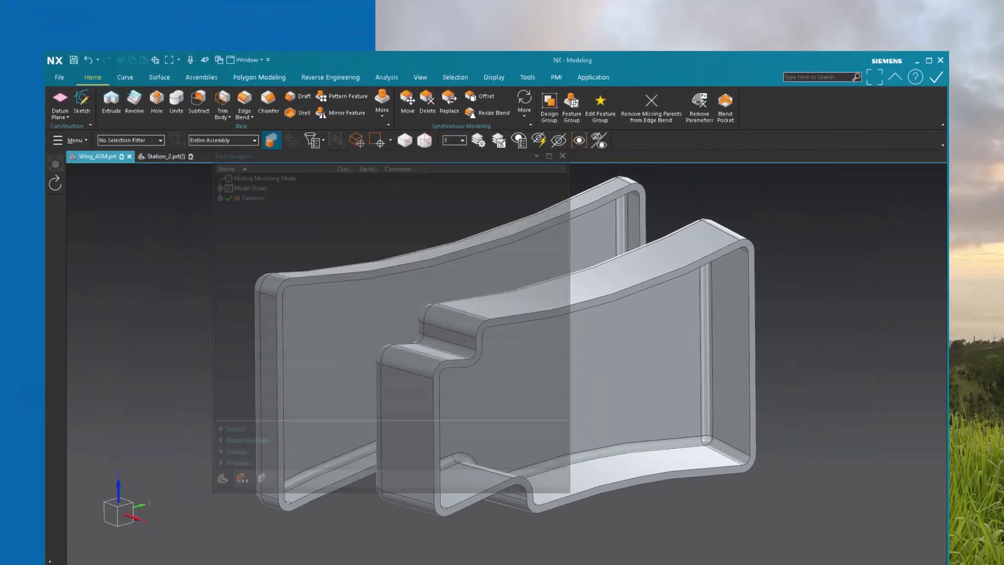
key(super+Tab)
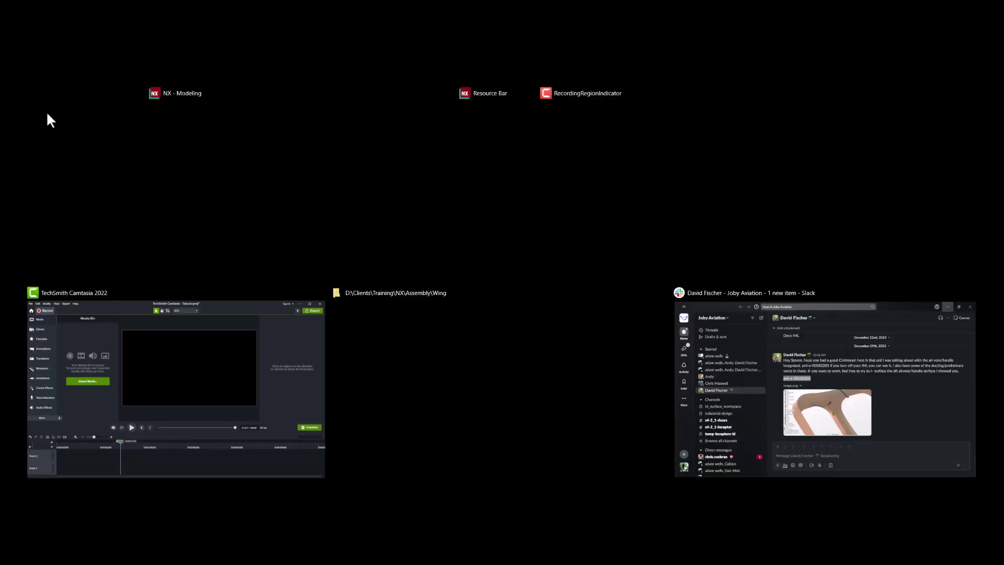
Return to NX Modeling, split the Part Navigator out beside the left pane and set the pane widths.
click(256, 172)
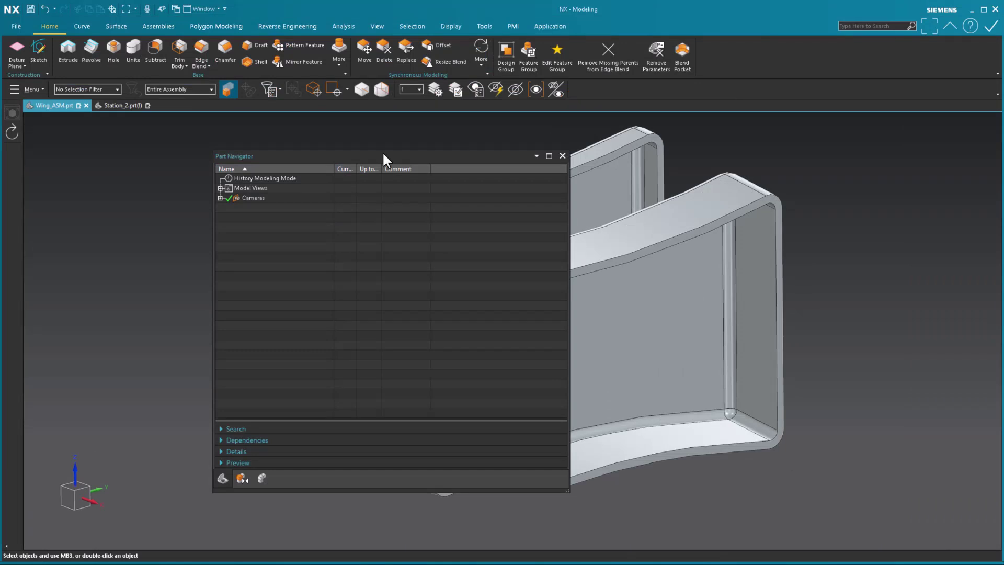
drag(383, 159, 422, 165)
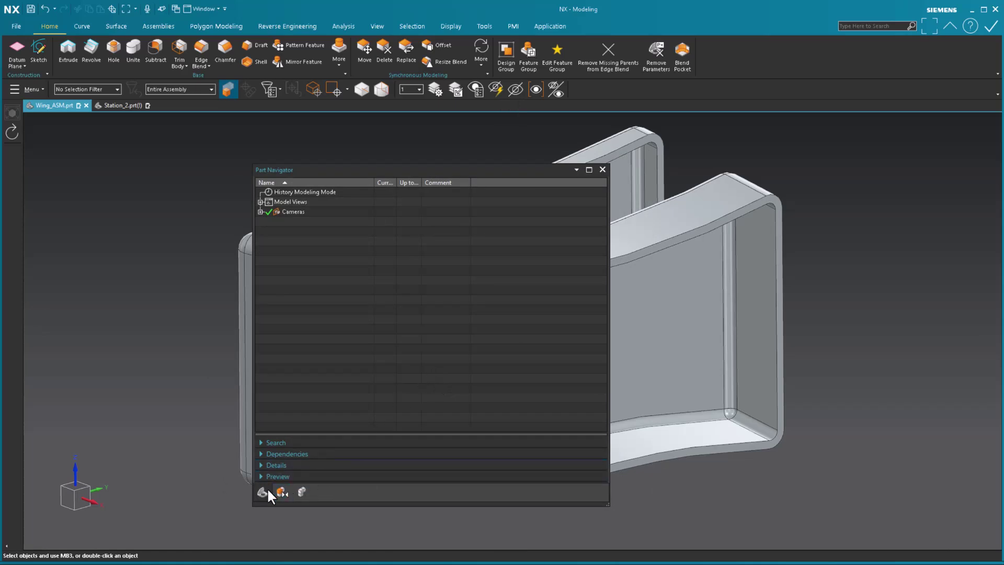
drag(258, 481, 594, 340)
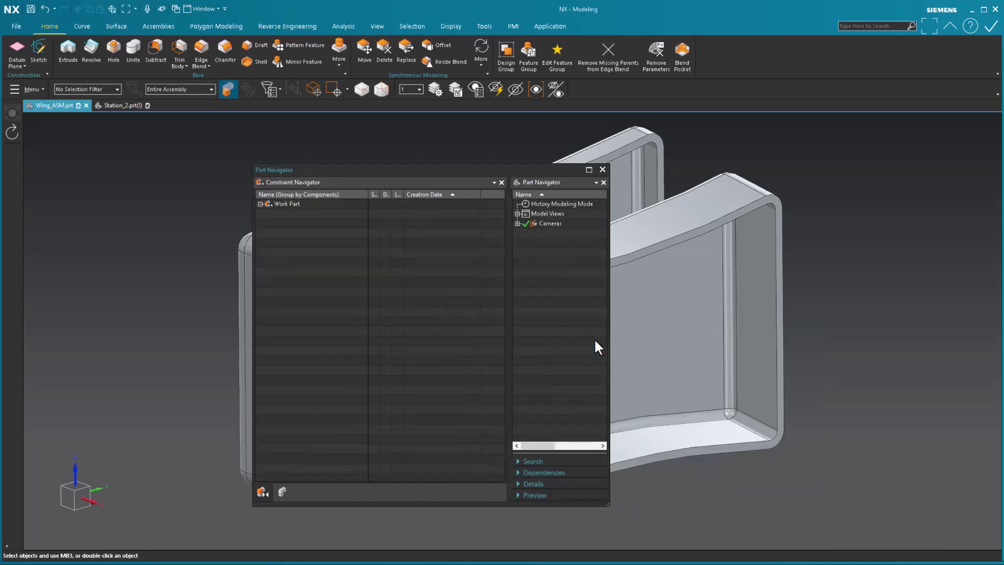
drag(508, 332, 426, 342)
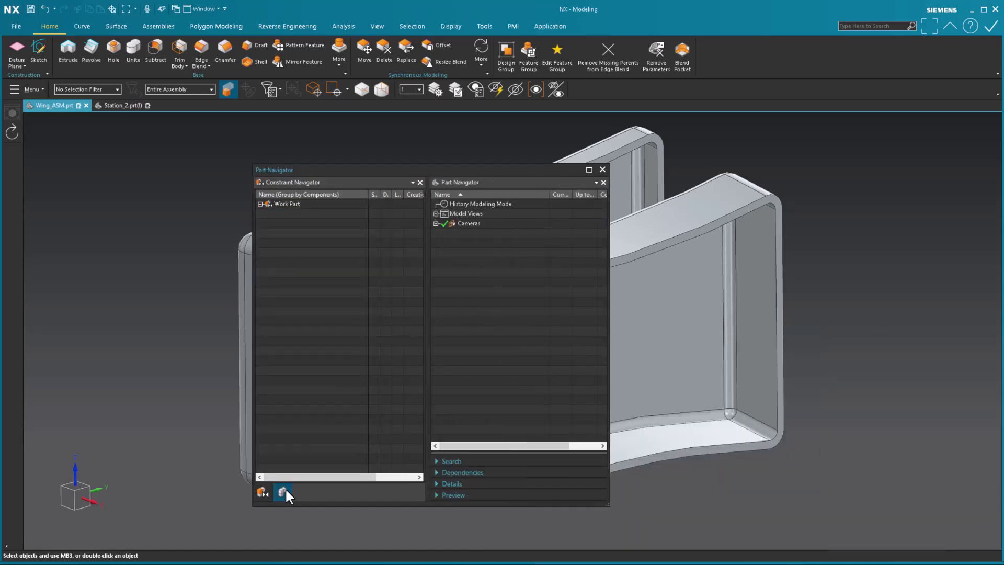
Toggle the left pane through Constraint Navigator, ending on the Assembly Navigator.
click(282, 490)
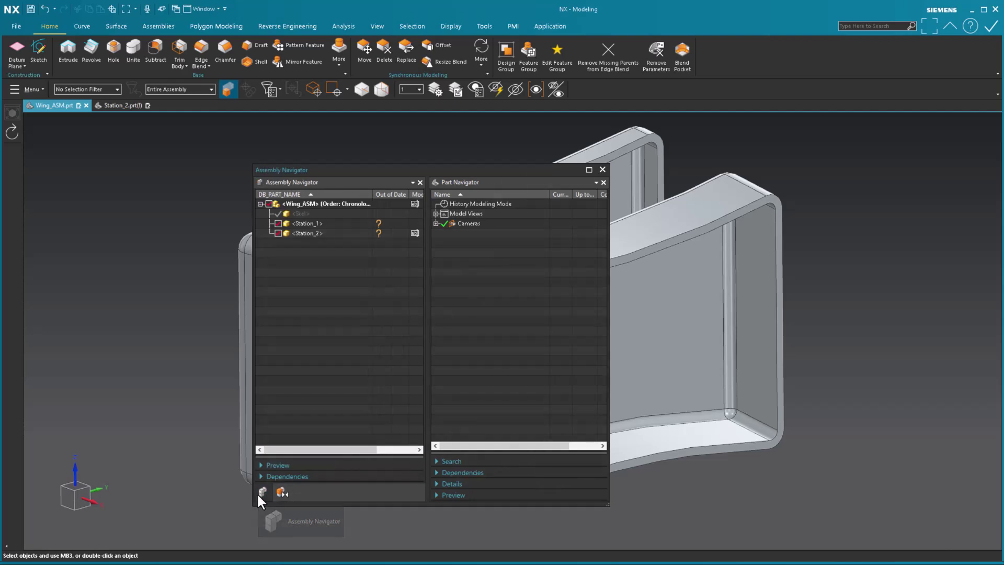
click(282, 491)
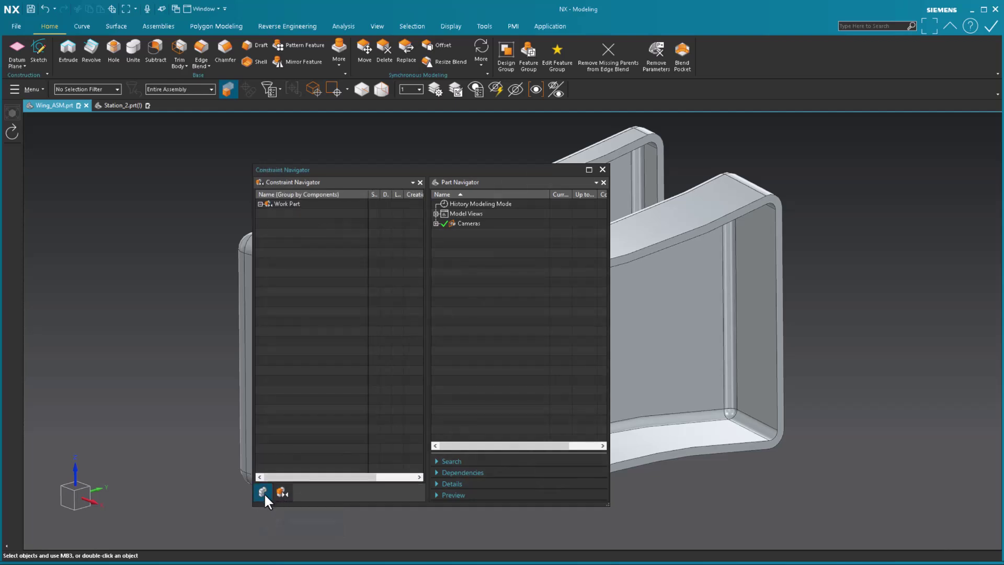
click(264, 491)
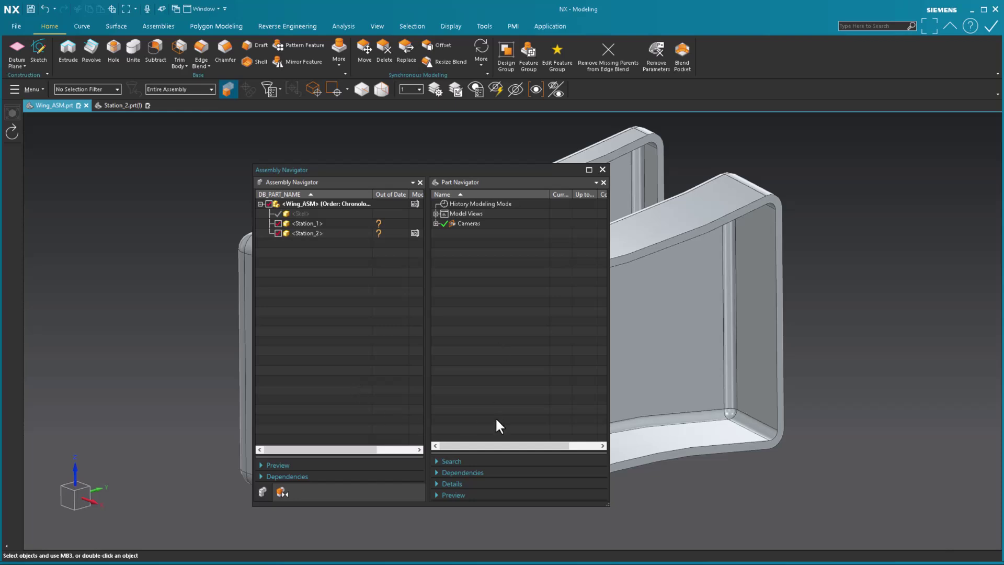